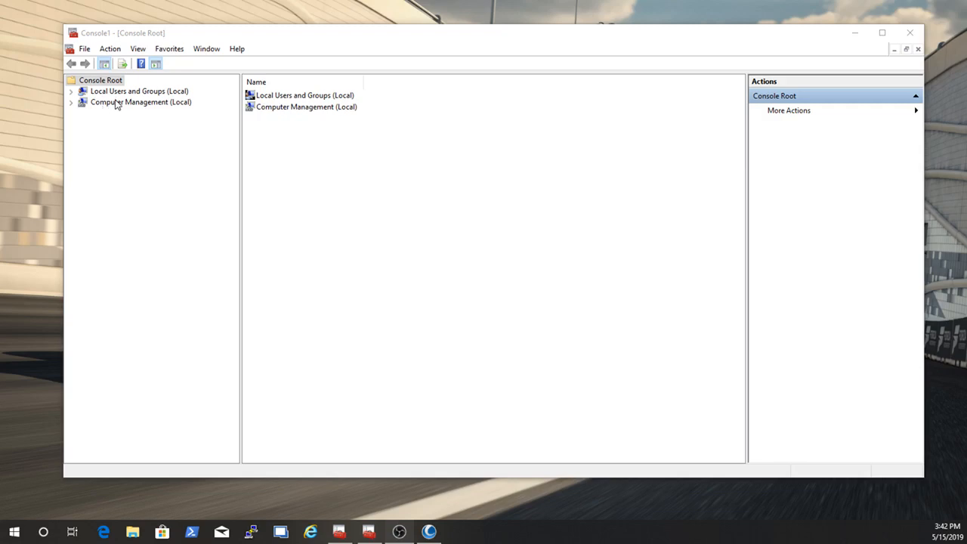
Review the general properties and group memberships of the local user account that has a full name, under Local Users and Groups.
left_click(72, 92)
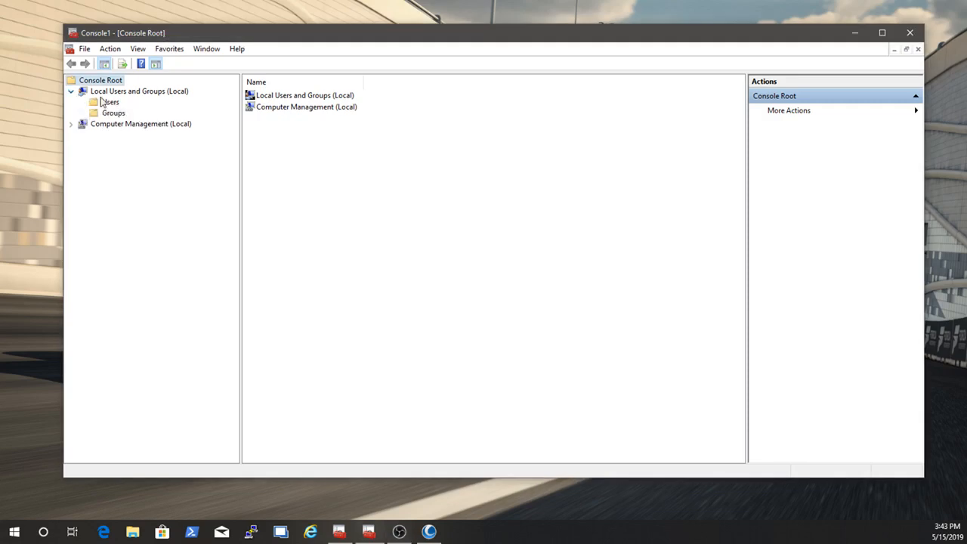
left_click(110, 102)
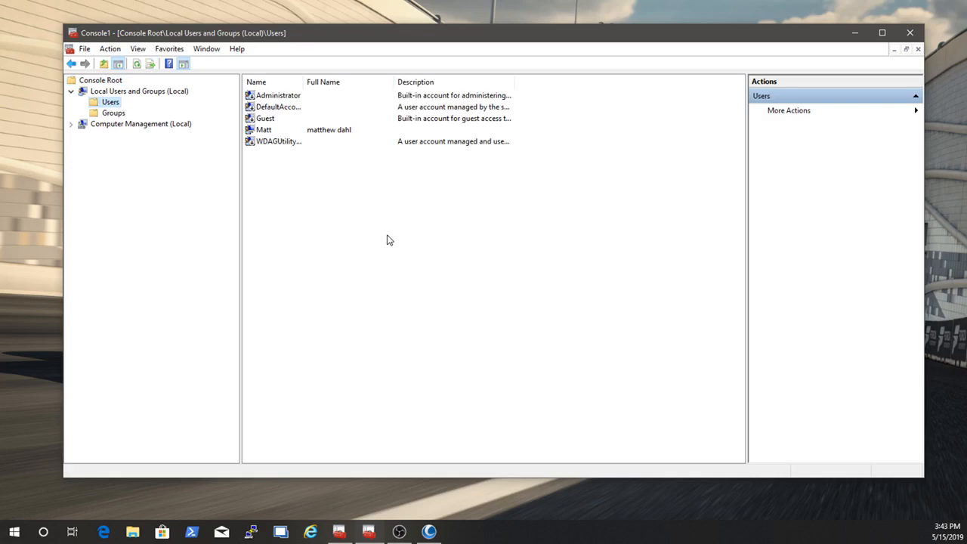
double_click(330, 134)
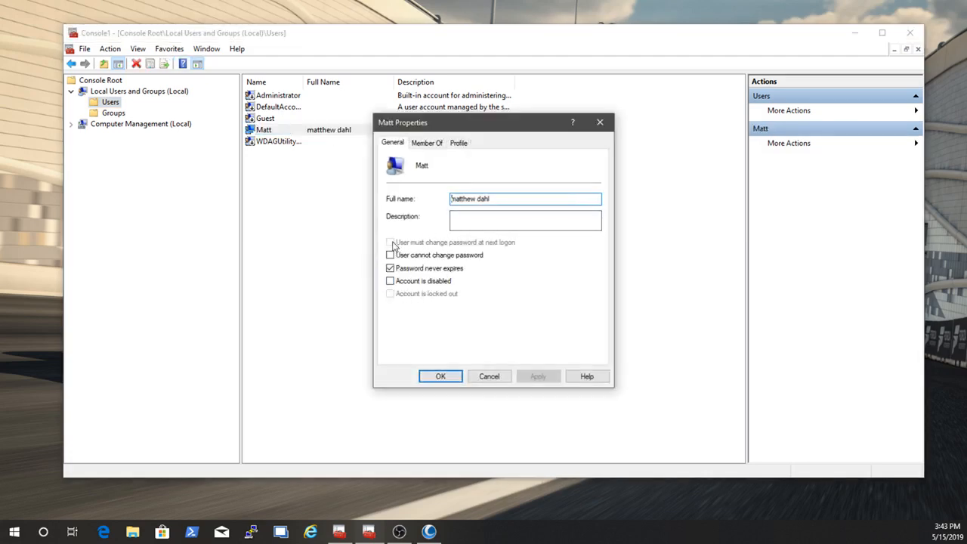
left_click(431, 143)
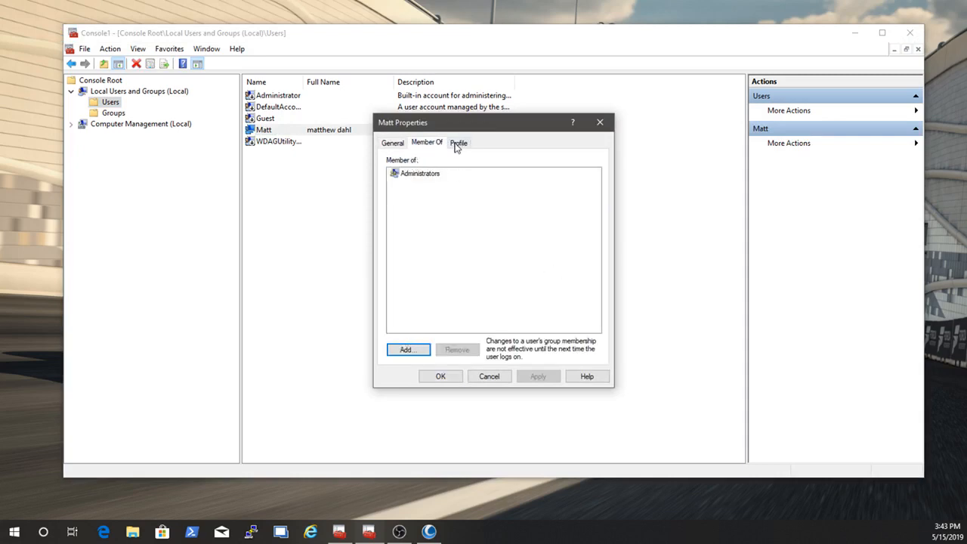
left_click(490, 376)
Create a new local group named Test1 in the Groups folder.
left_click(113, 113)
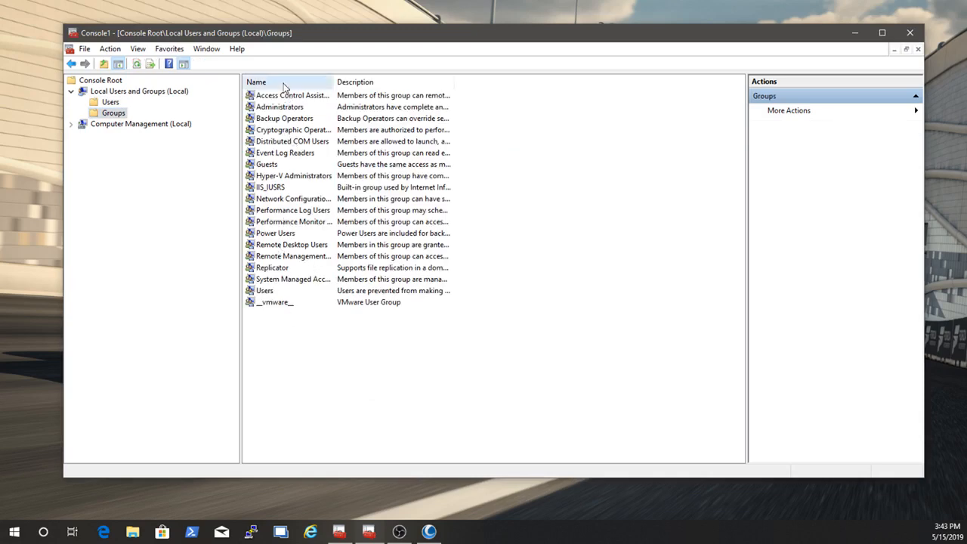
left_click(281, 107)
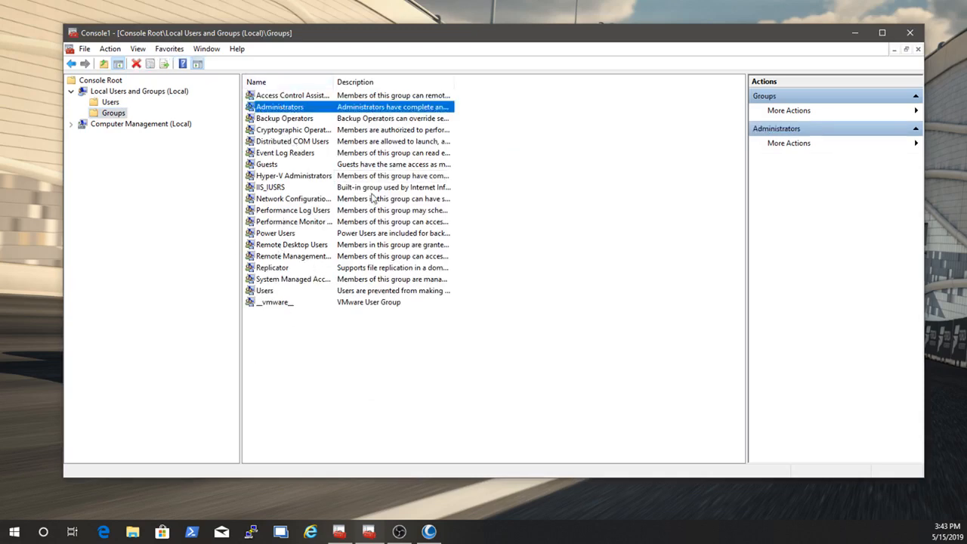
right_click(115, 116)
left_click(151, 124)
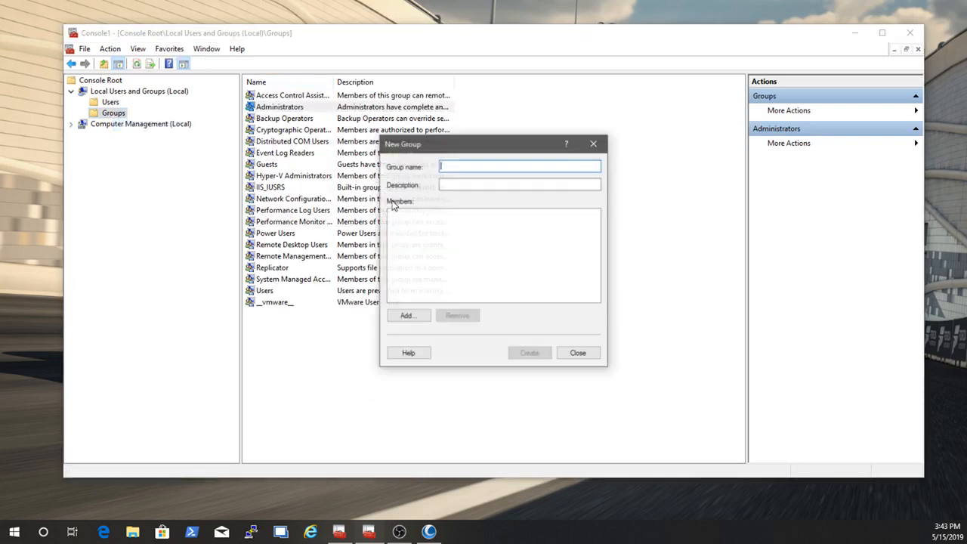
type("Test1")
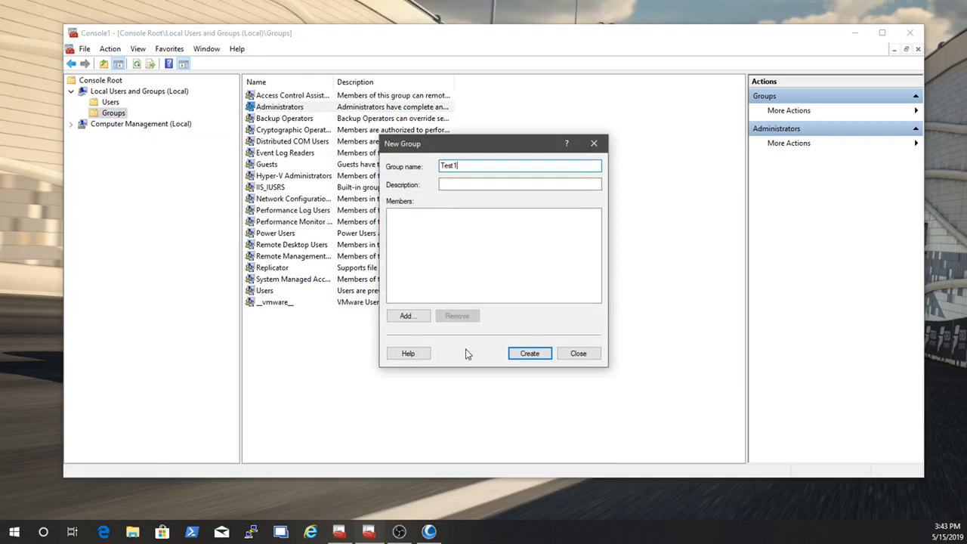
left_click(522, 350)
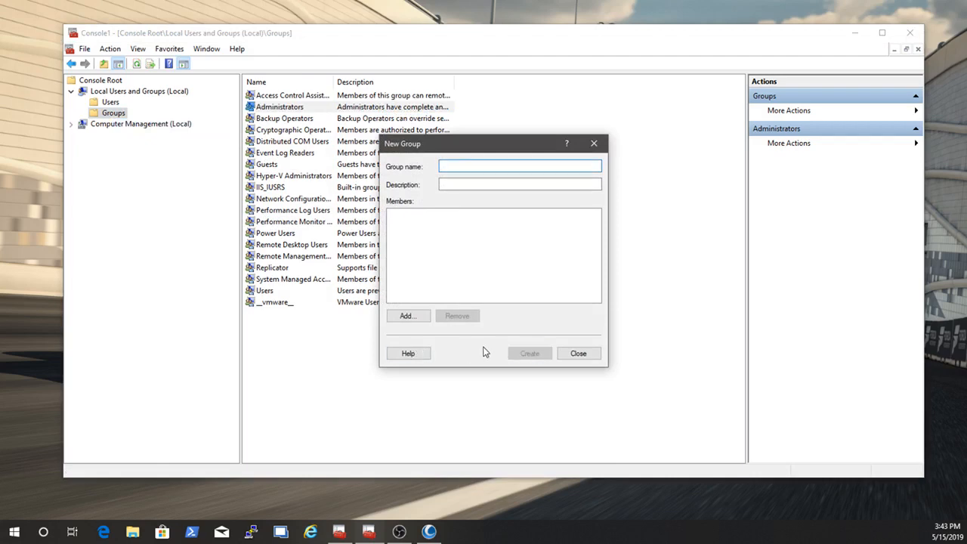
left_click(579, 355)
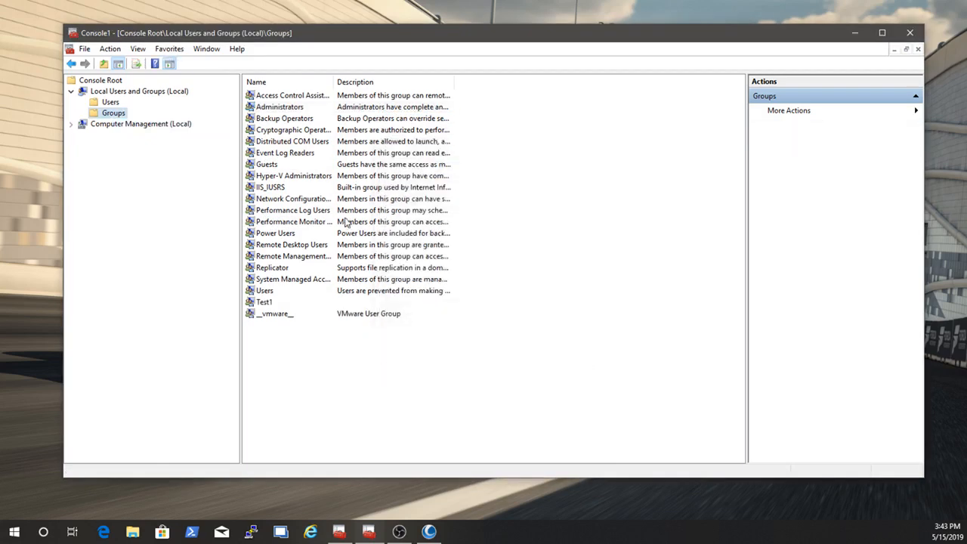
Inspect the Test1 group's properties and its user selection for adding members, without making changes.
double_click(279, 303)
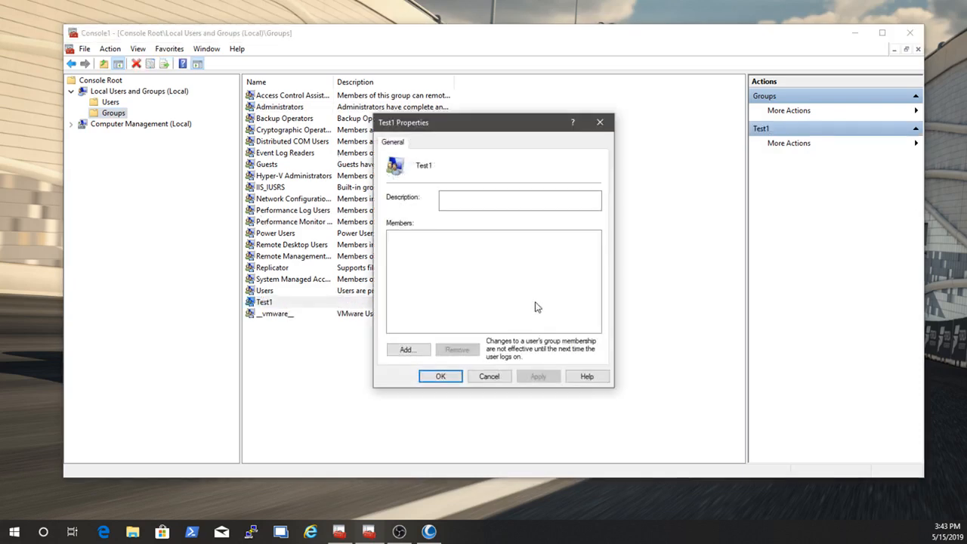
left_click(414, 349)
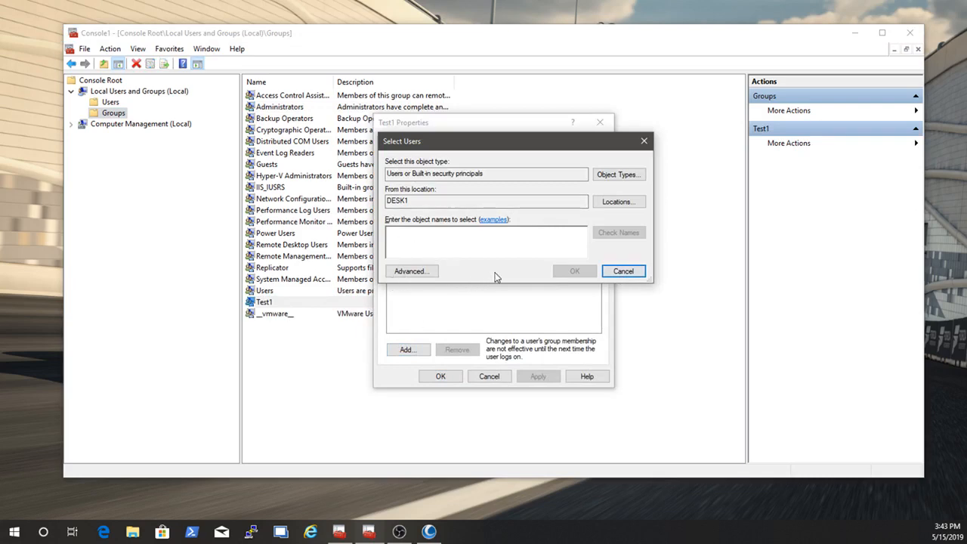
left_click(619, 272)
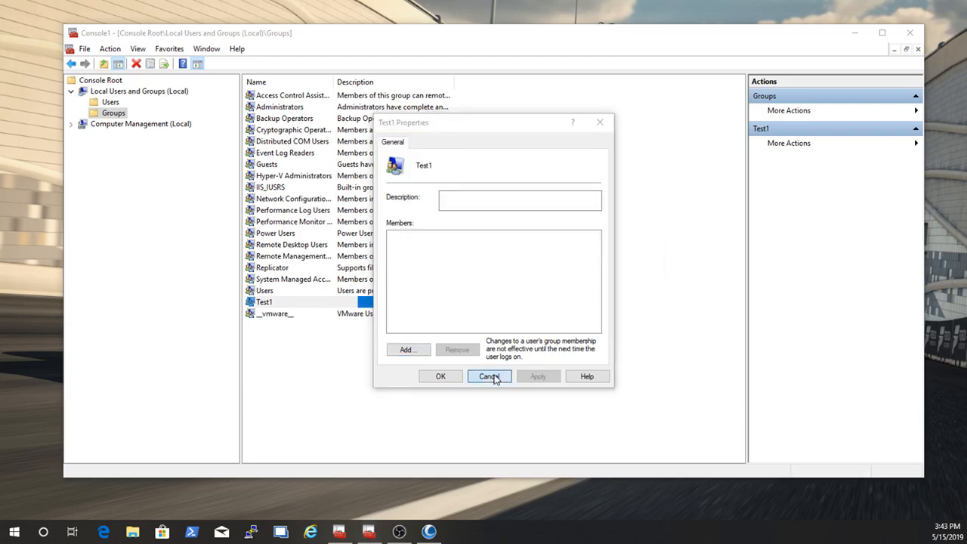
left_click(489, 375)
Browse the built-in accounts in the Users folder and view the actions available for the Guest account.
left_click(110, 101)
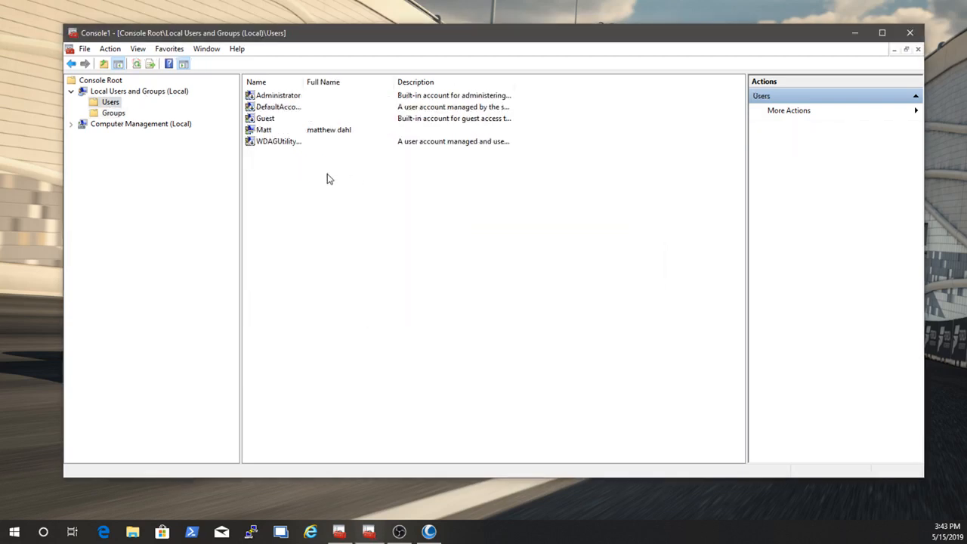
left_click(281, 130)
left_click(297, 118)
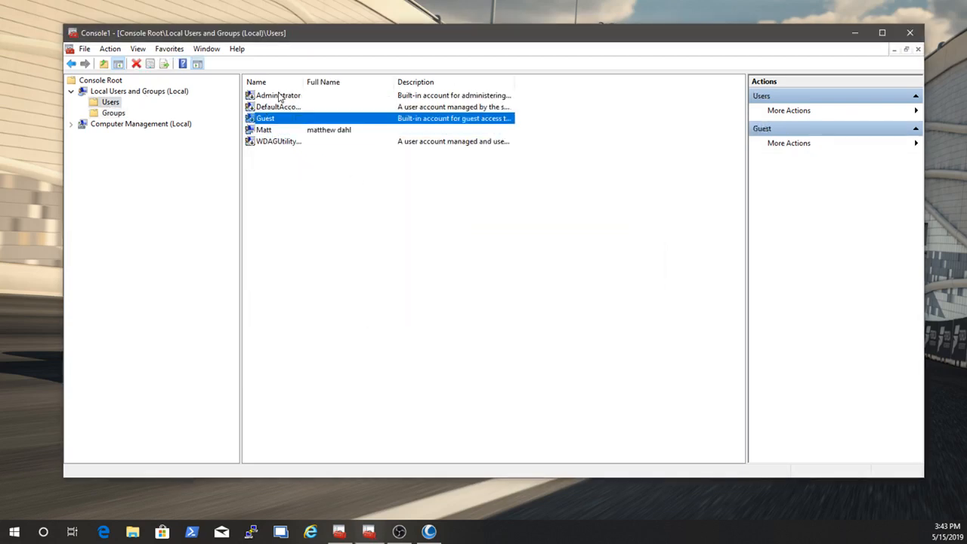
left_click(278, 97)
left_click(287, 107)
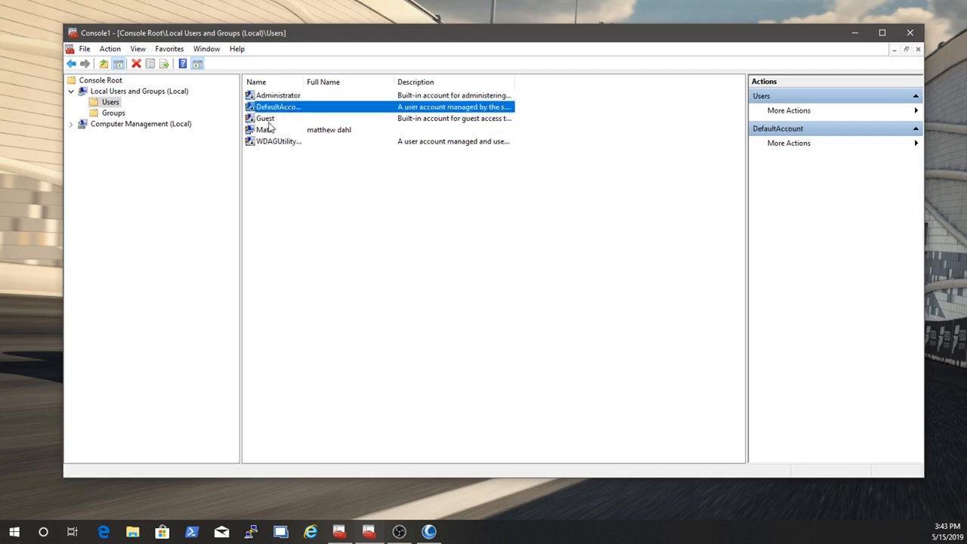
left_click(281, 120)
right_click(275, 125)
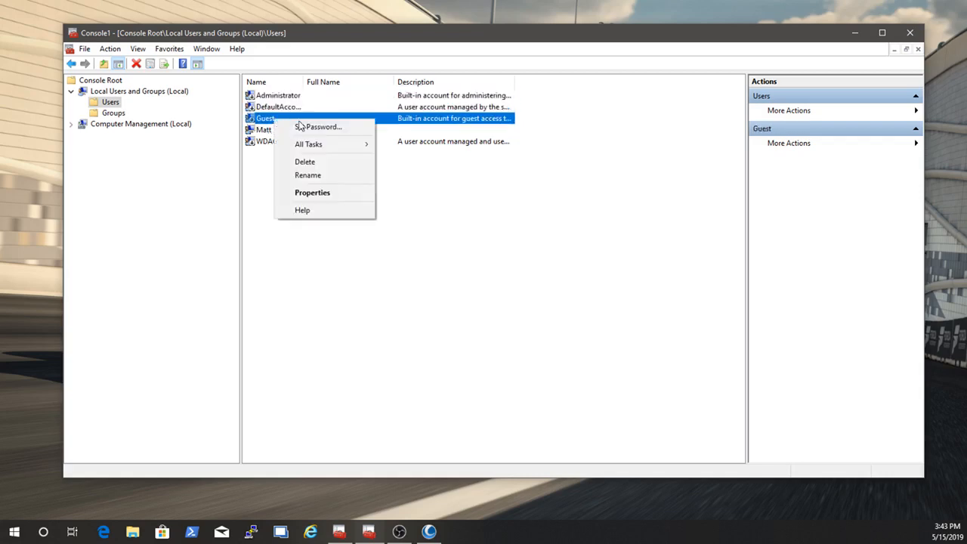
Open the password reset for the user account listed below Guest and cancel it at the warning.
left_click(270, 131)
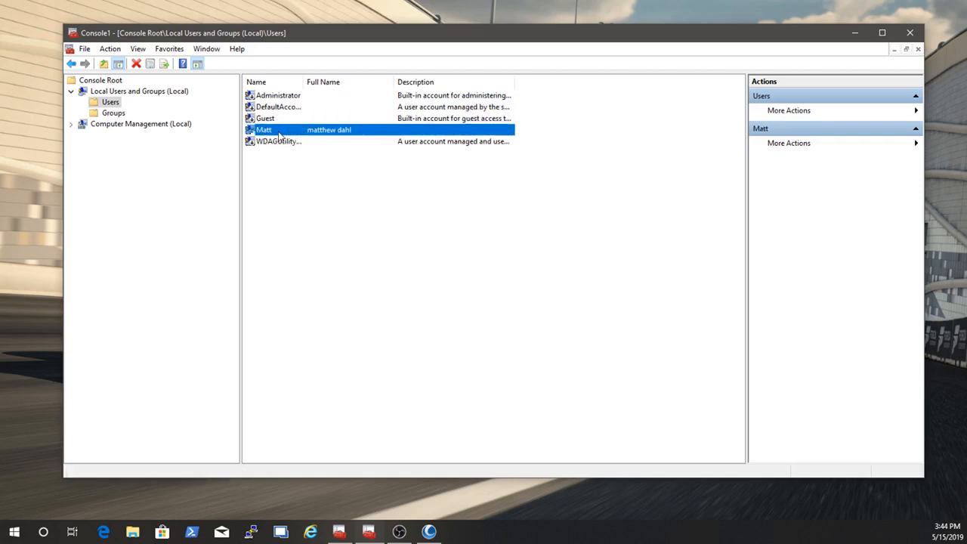
right_click(278, 132)
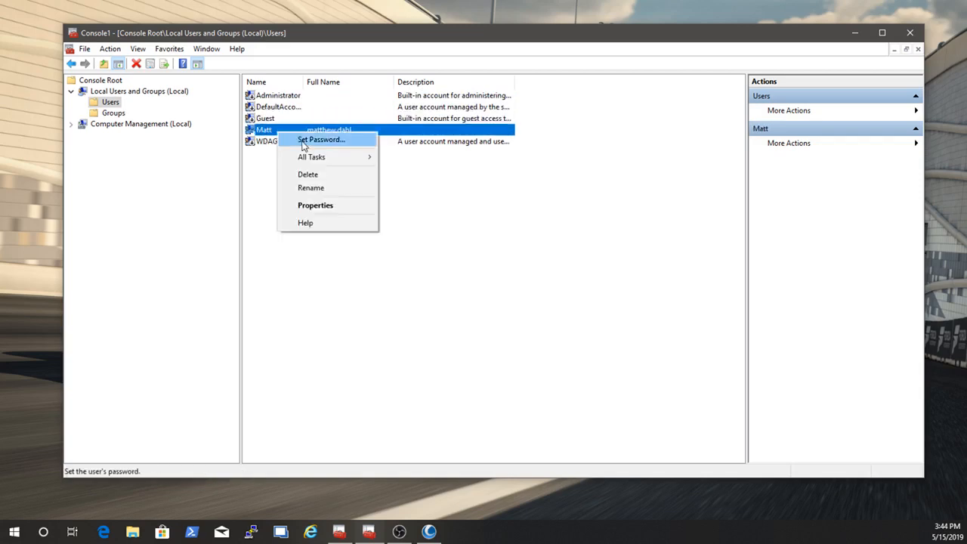
left_click(303, 140)
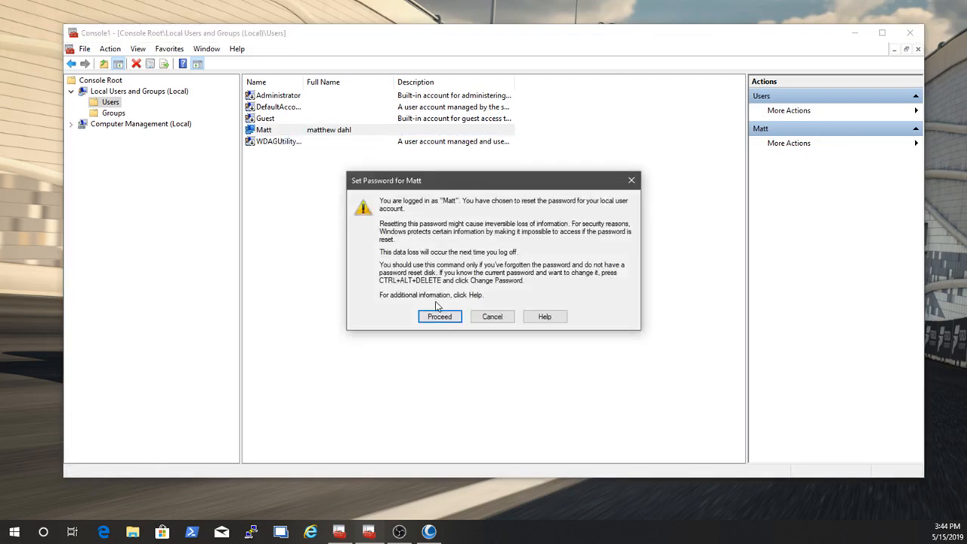
left_click(508, 317)
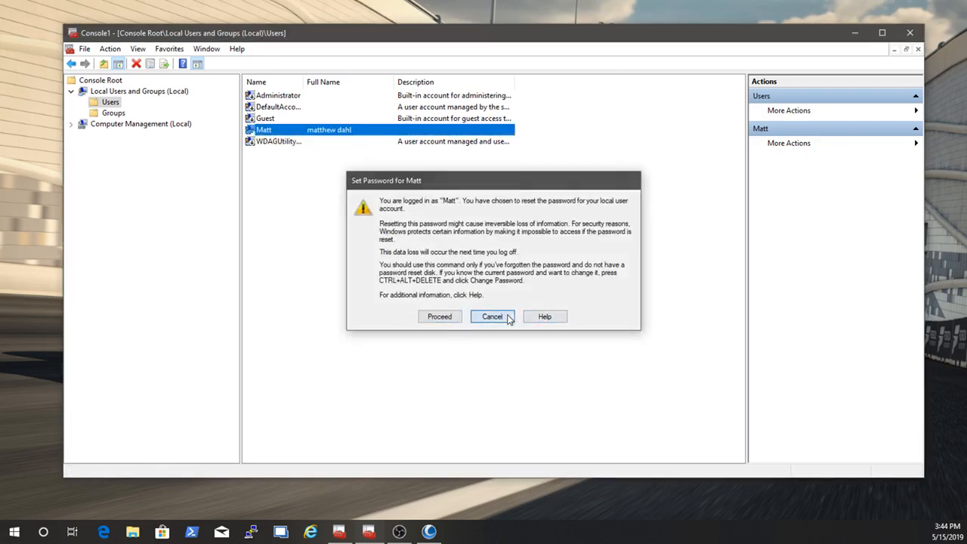
Examine the password and account status options in the properties of the user account below Guest, leaving them as they are.
right_click(291, 134)
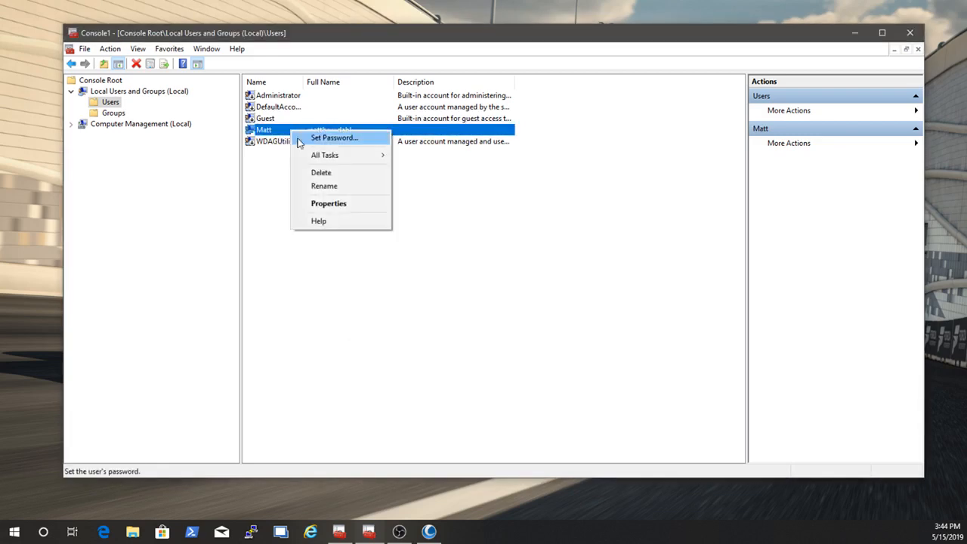
left_click(330, 207)
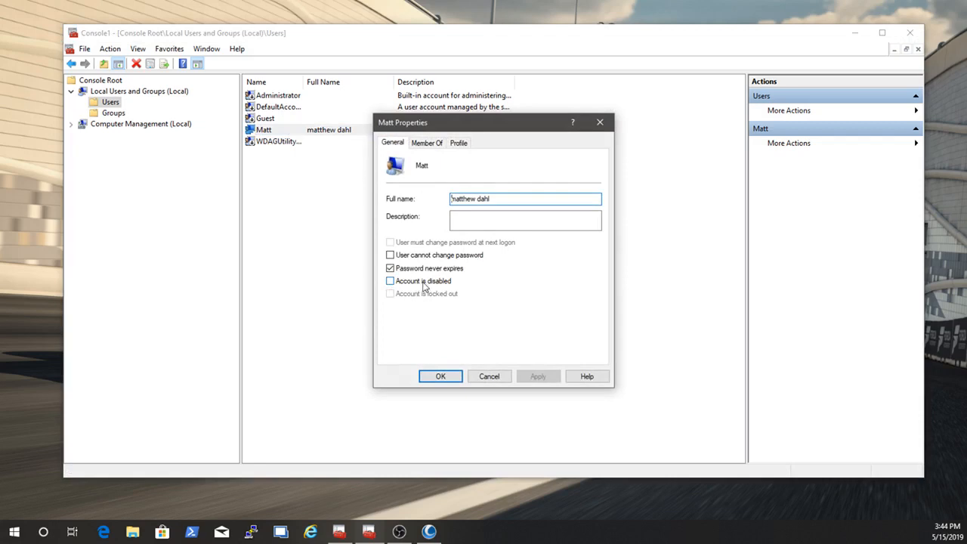
left_click(491, 380)
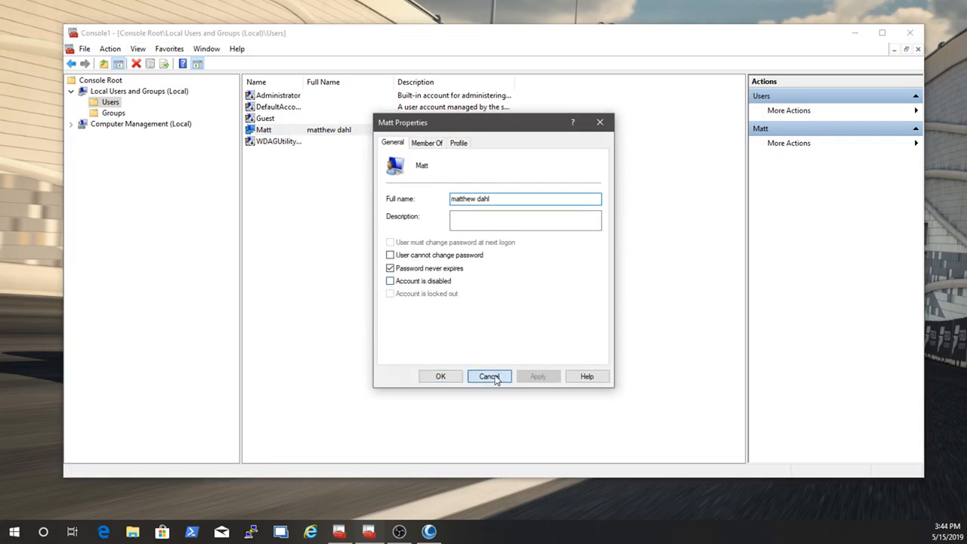
Browse the System Tools under Computer Management and open Device Manager to examine the computer's hardware.
left_click(75, 124)
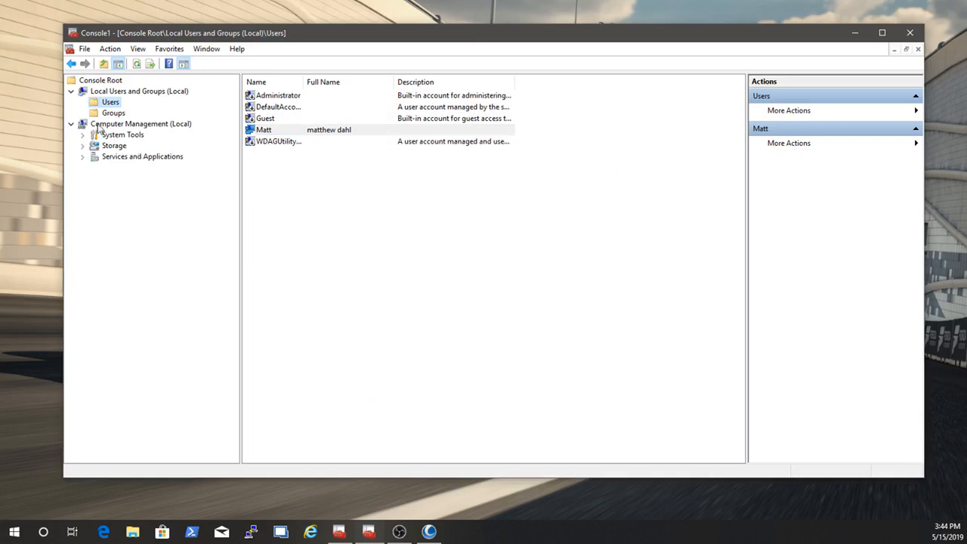
left_click(119, 136)
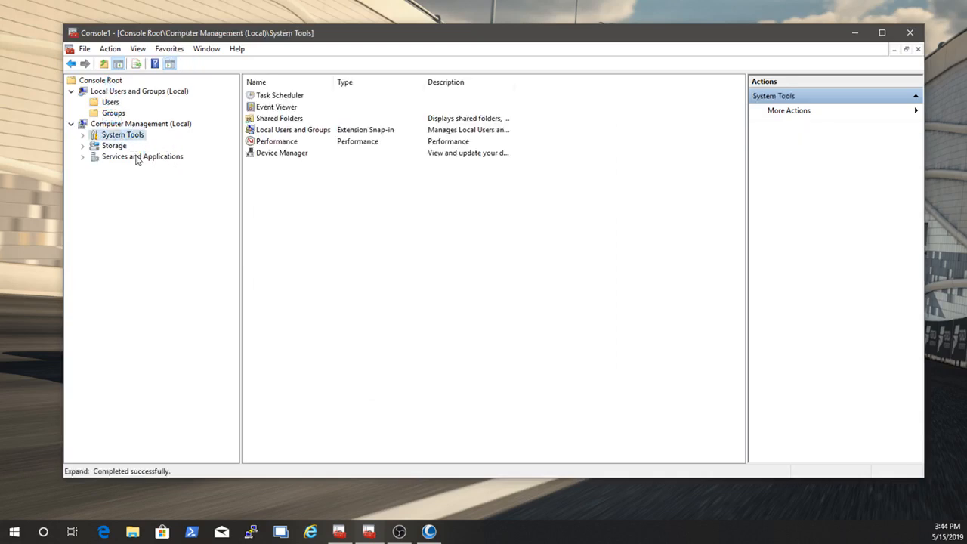
left_click(298, 133)
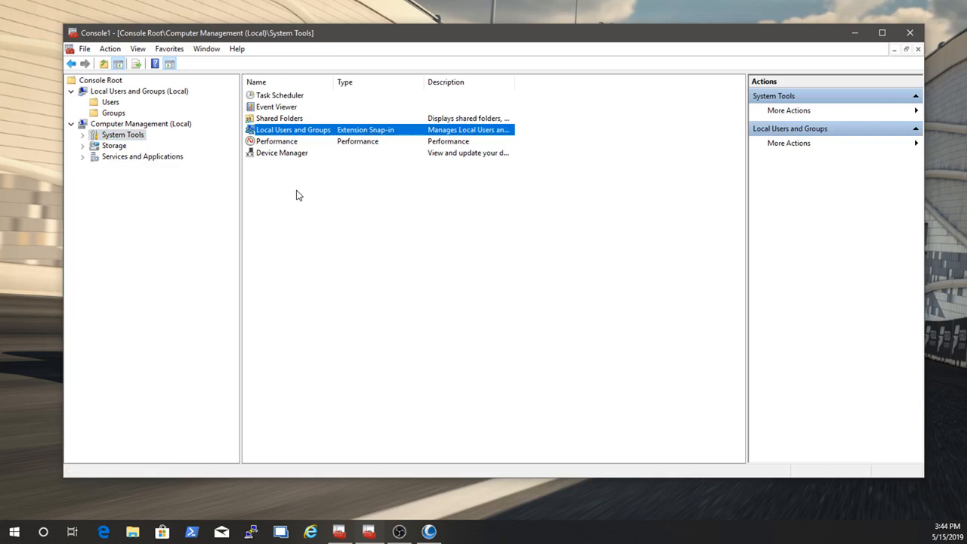
left_click(271, 142)
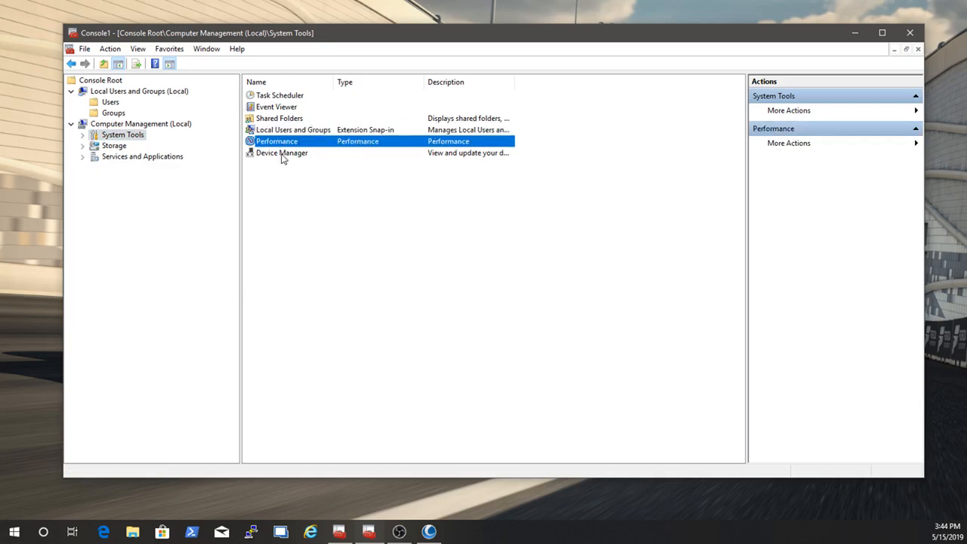
left_click(286, 154)
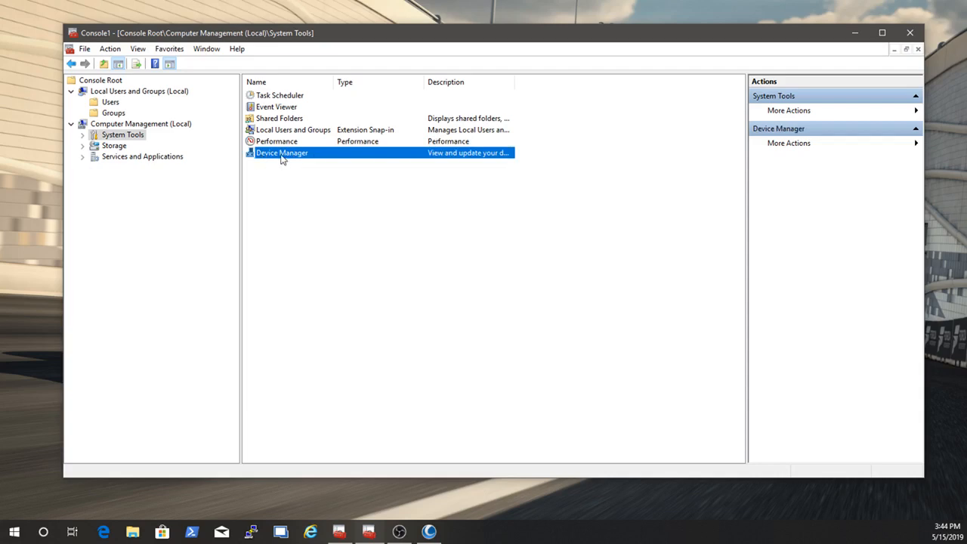
double_click(287, 154)
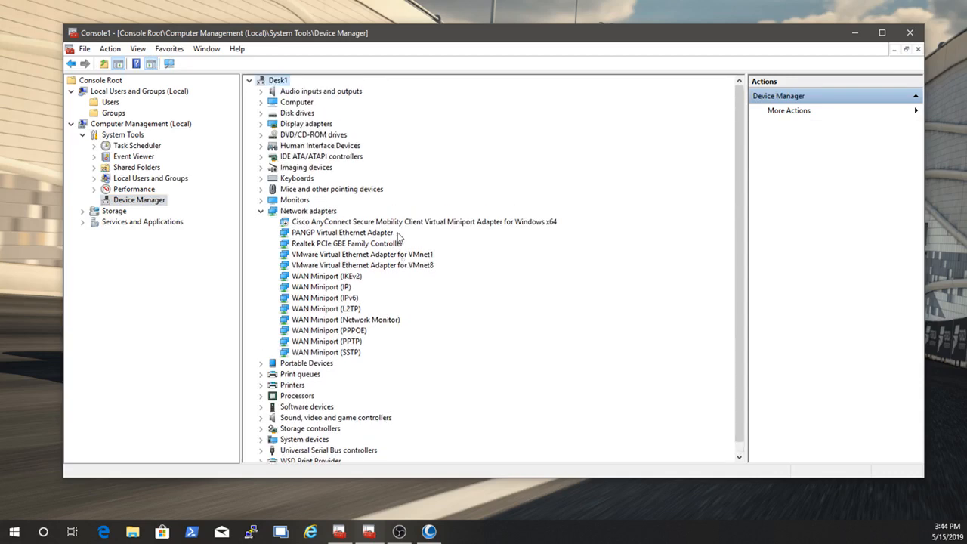
View the disk volumes in Disk Management under Storage and the Services list under Services and Applications.
left_click(83, 210)
left_click(142, 221)
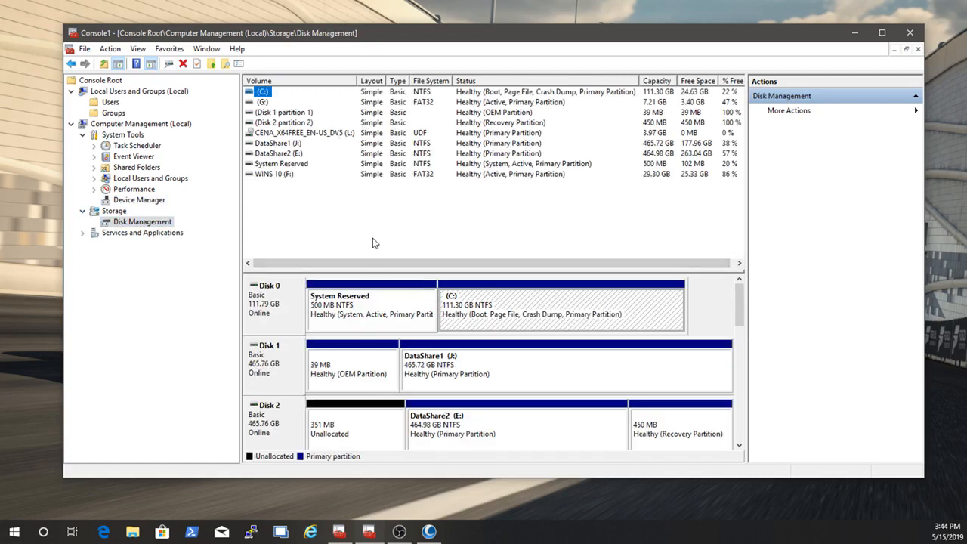
left_click(368, 170)
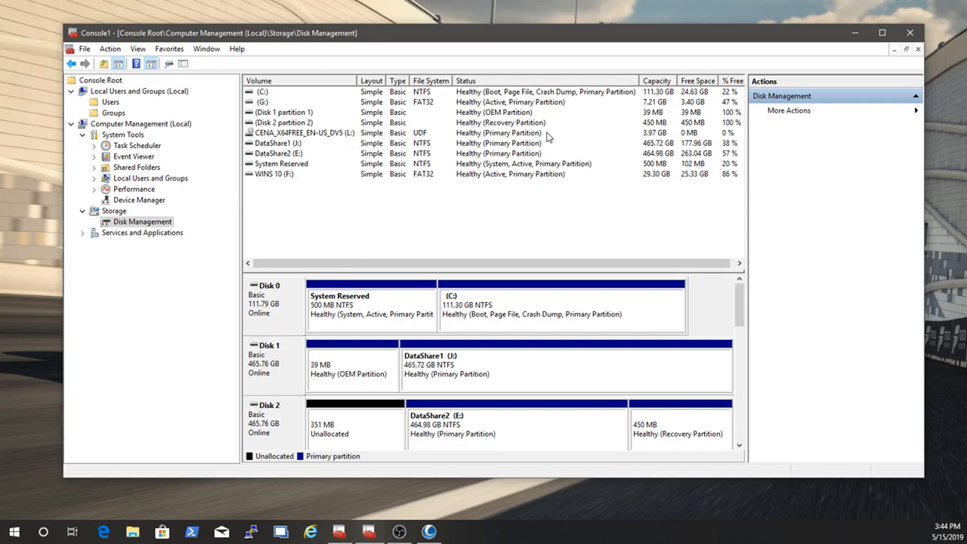
left_click(142, 232)
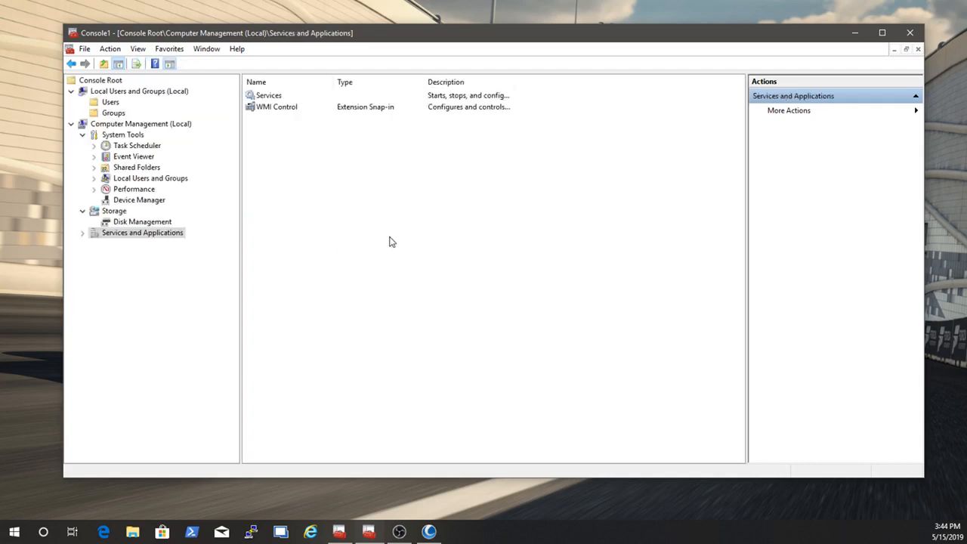
double_click(278, 96)
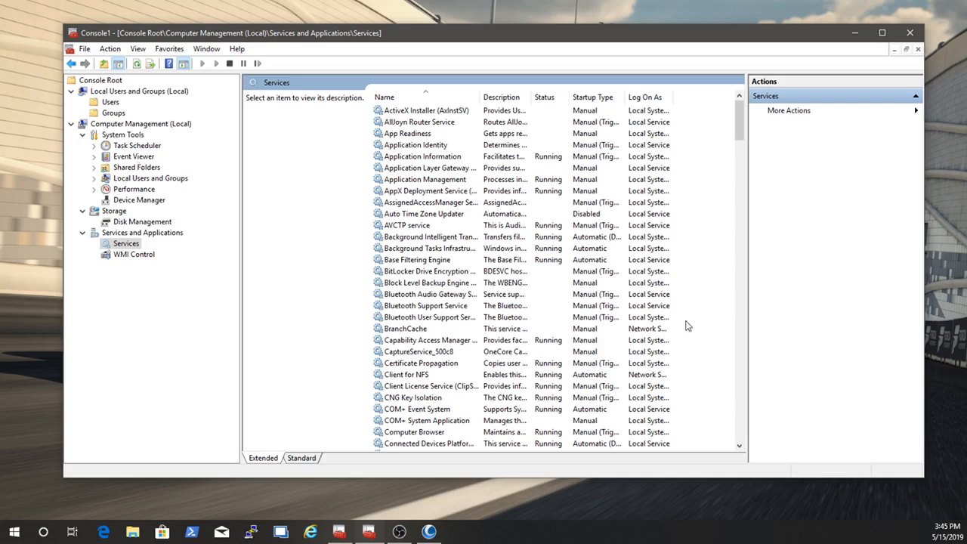
Switch to Glary Utilities and launch its Disk Cleanup tool to scan for junk files.
left_click(429, 532)
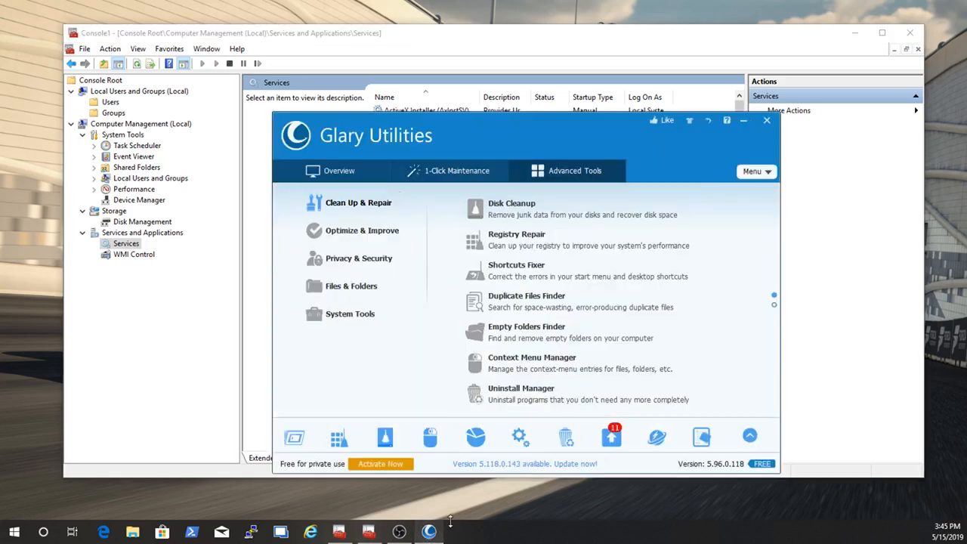
left_click_drag(409, 127, 334, 107)
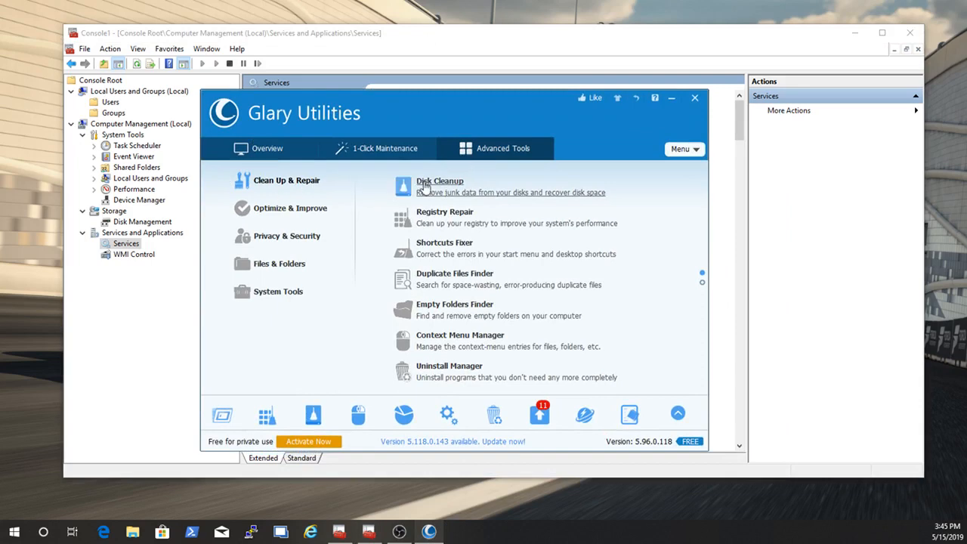
left_click(608, 223)
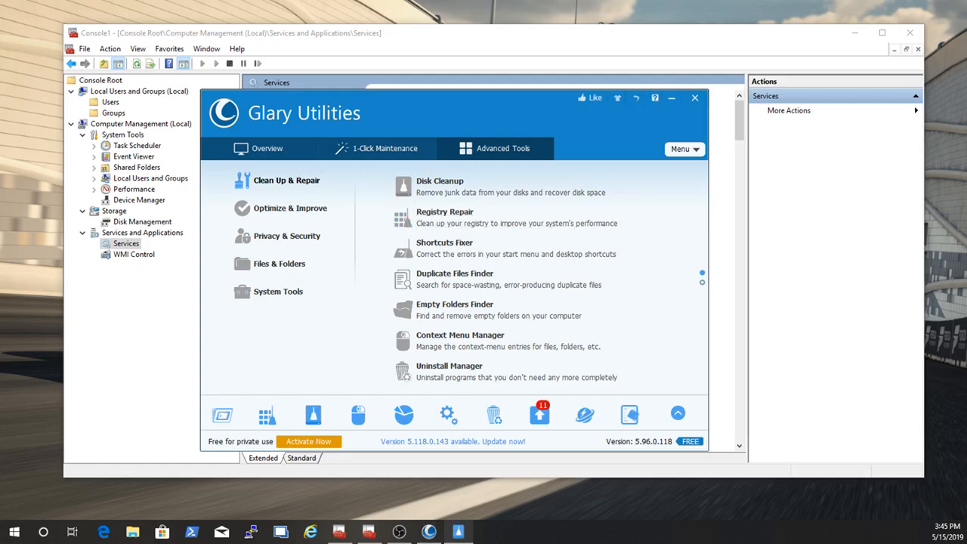
left_click_drag(426, 129, 513, 104)
Examine the Windows, Browsers and Applications categories in the Disk Cleanup task list during the scan.
left_click_drag(484, 279, 504, 364)
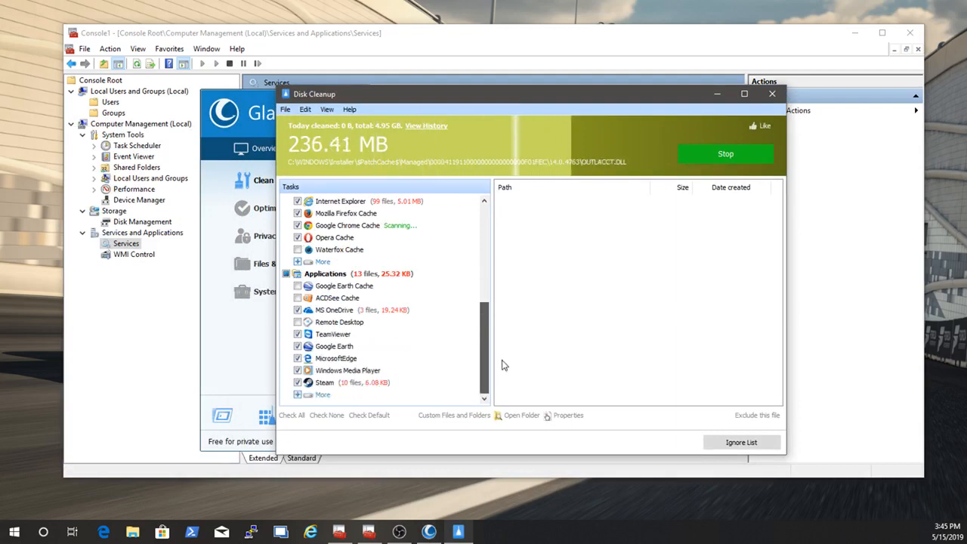
left_click_drag(497, 317, 493, 240)
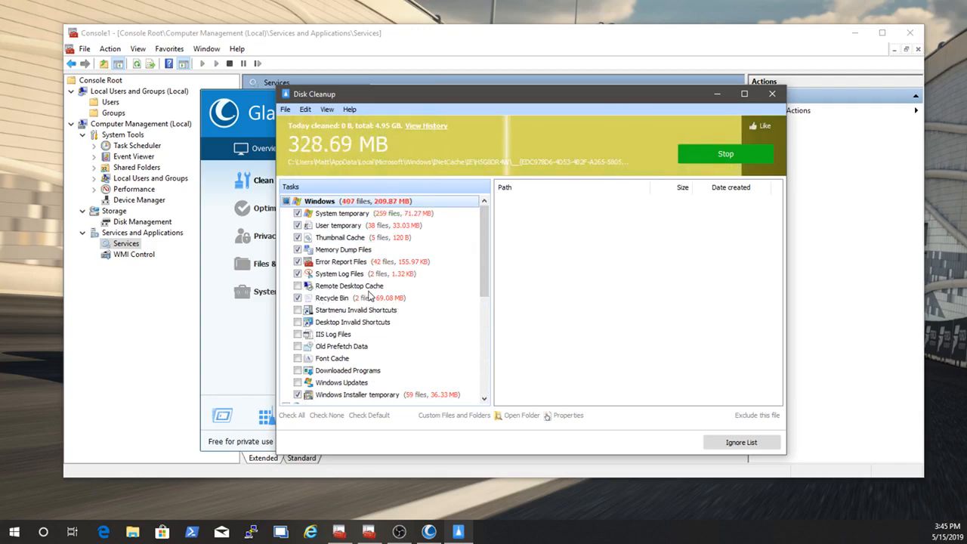
scroll(350, 291, "down", 4)
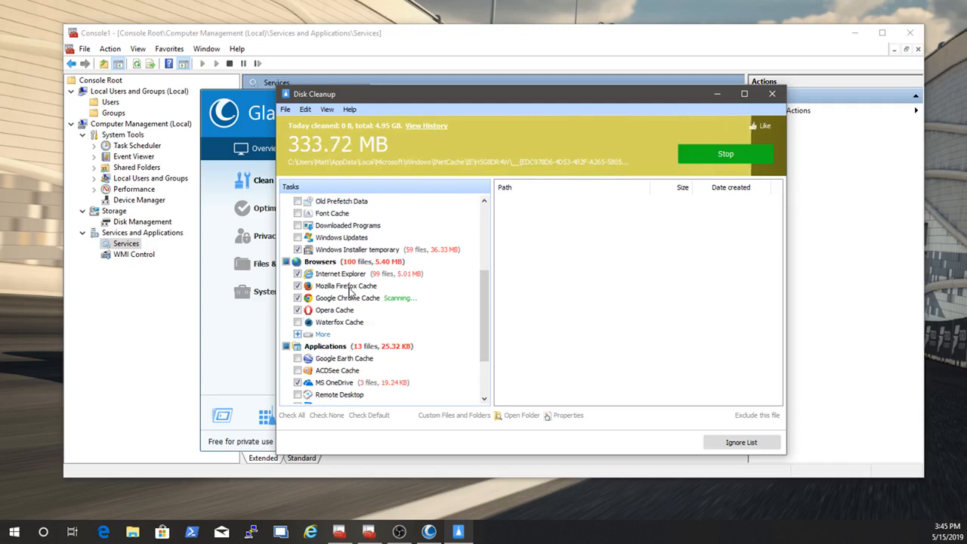
scroll(311, 325, "down", 2)
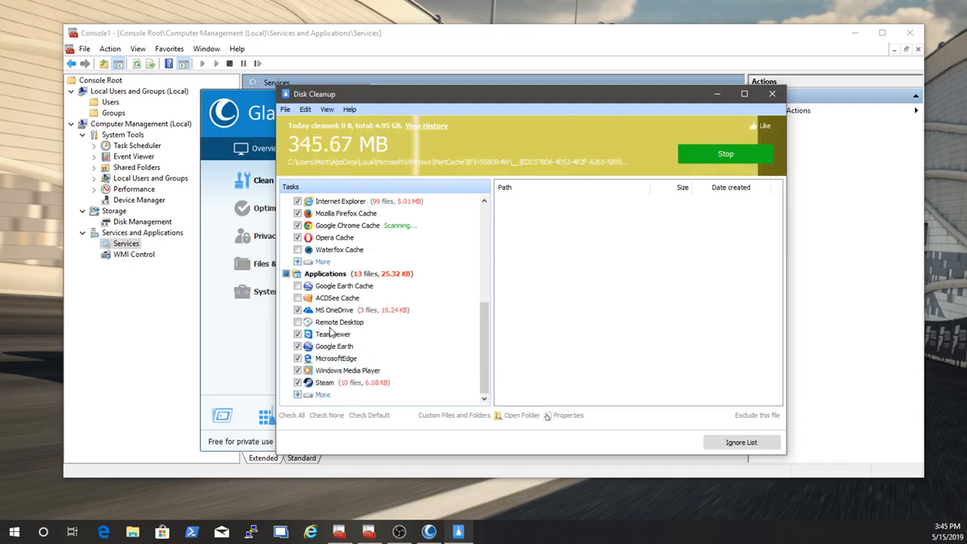
scroll(344, 347, "up", 6)
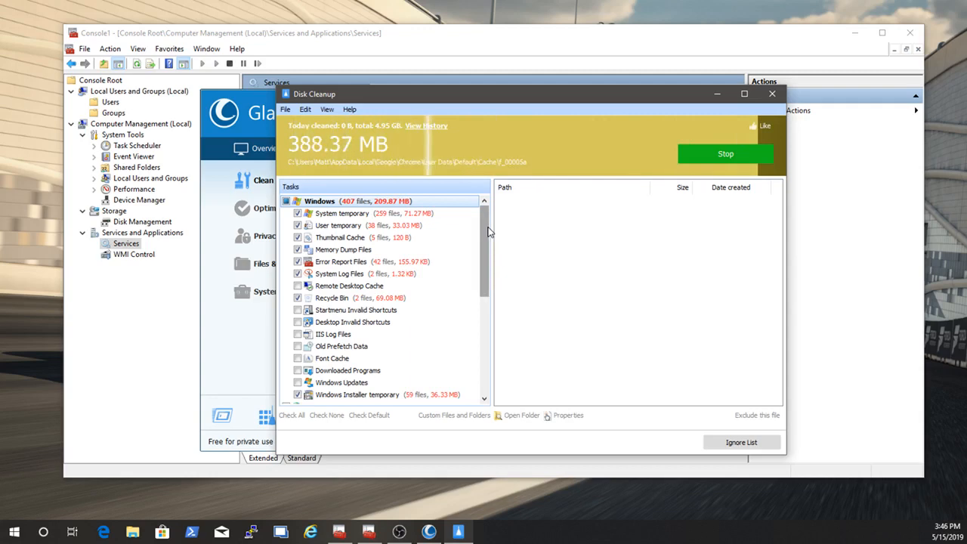
left_click_drag(484, 215, 482, 241)
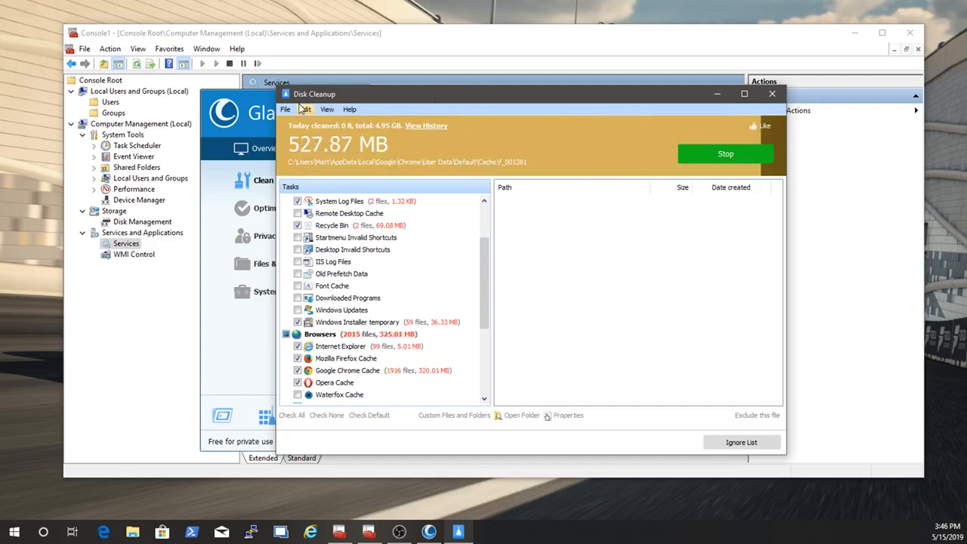
Clean the junk files found by the Disk Cleanup scan and close the tool.
left_click_drag(367, 95, 300, 265)
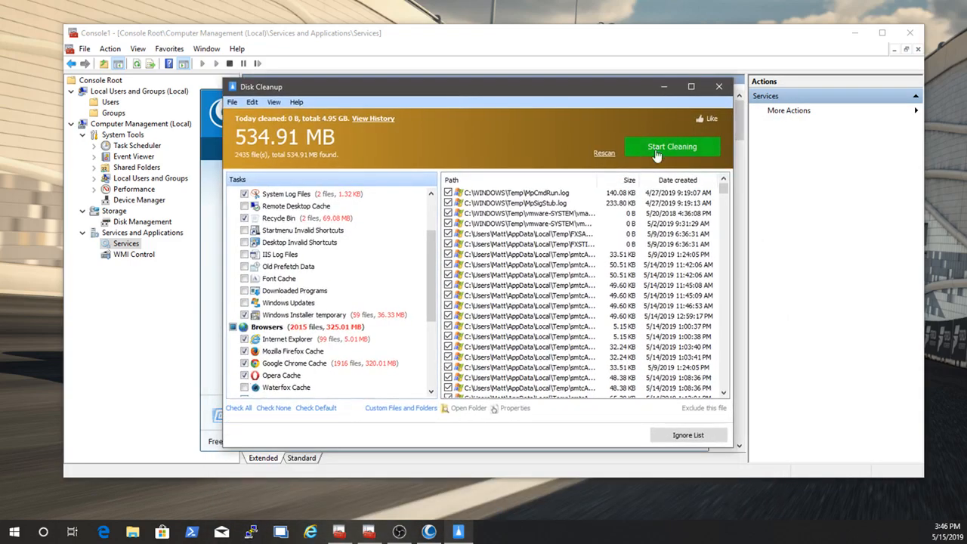
left_click(657, 149)
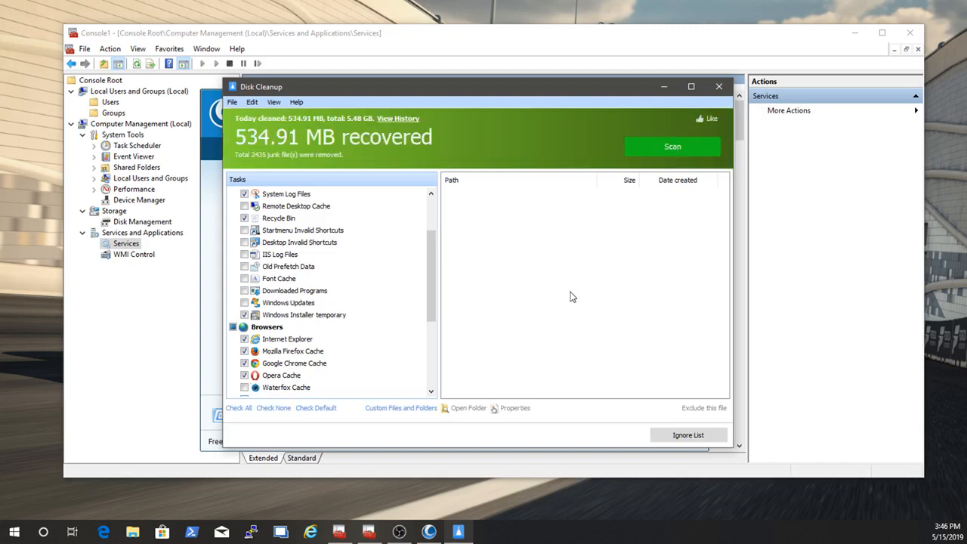
left_click(720, 87)
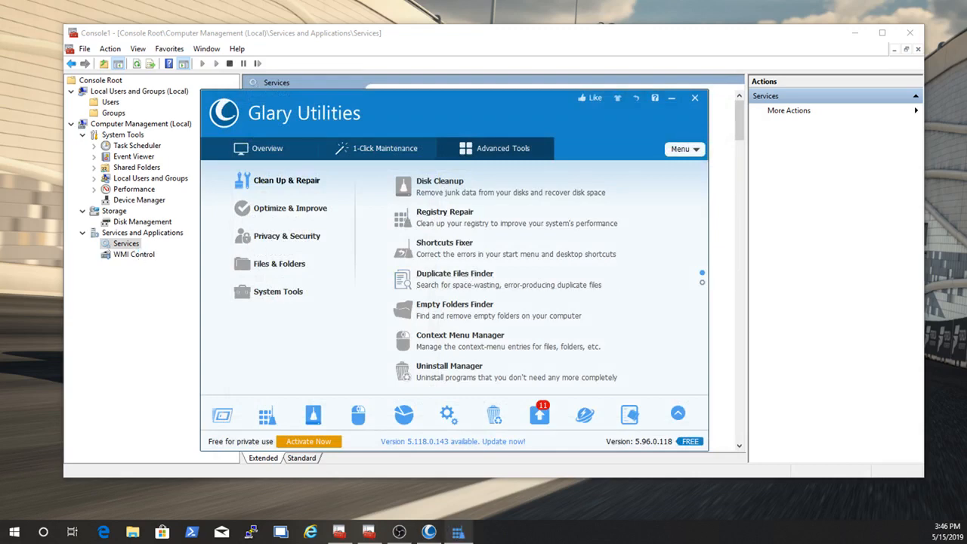
Repair the registry problems found by Registry Repair, rescan the registry and close the tool.
left_click_drag(0, 162, 478, 81)
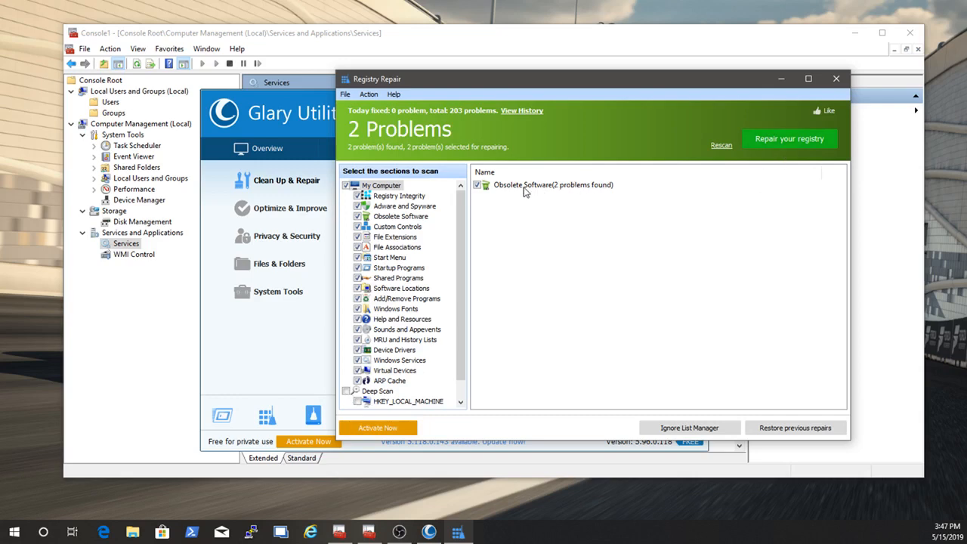
left_click(785, 145)
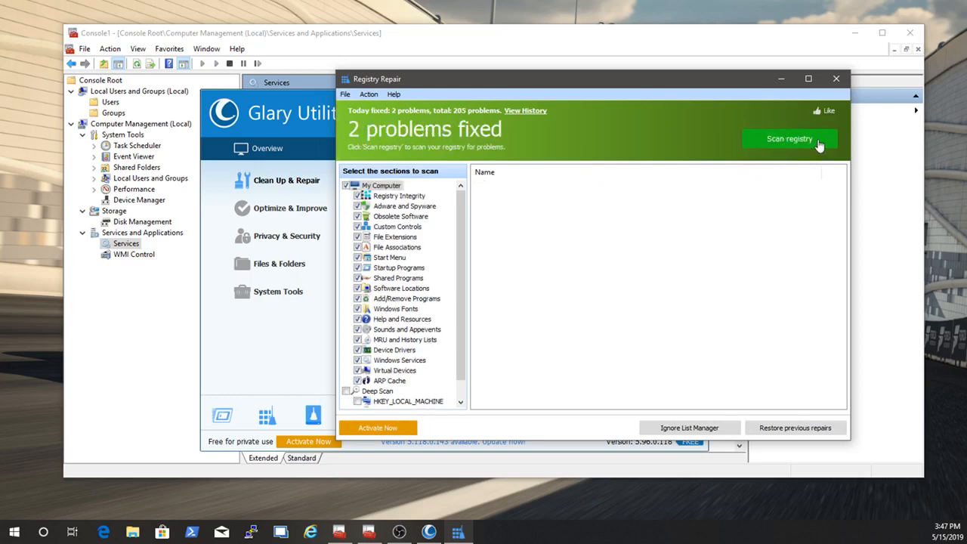
left_click(798, 142)
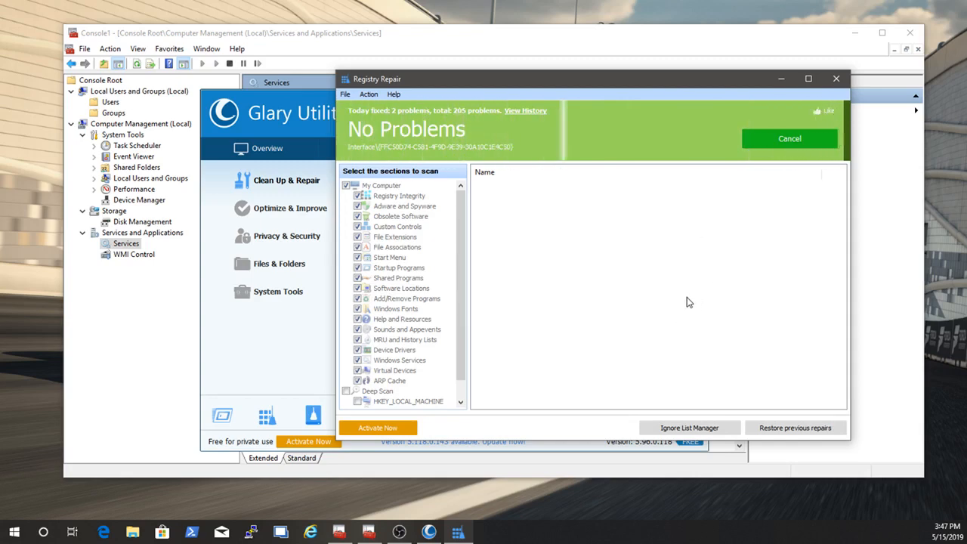
left_click(837, 80)
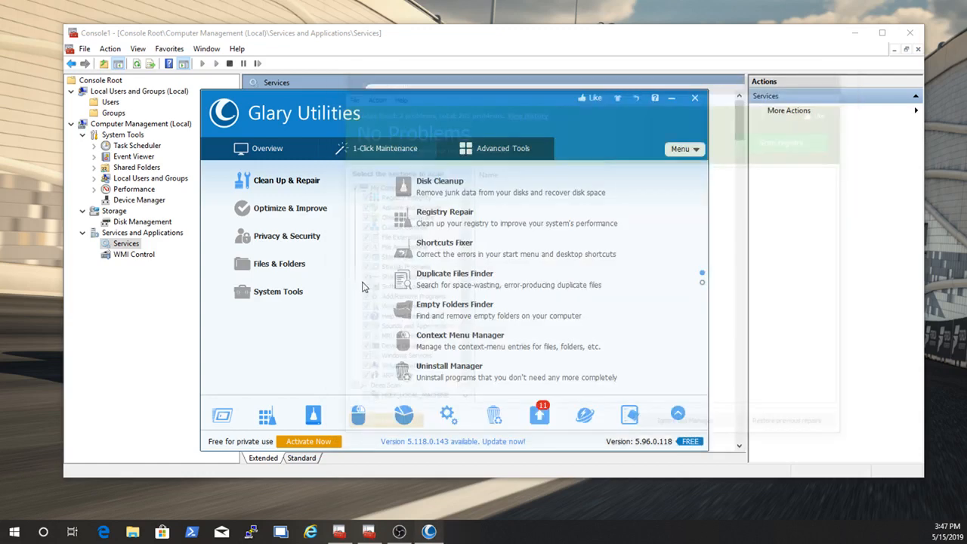
Browse the Optimize & Improve and System Tools categories of Glary Utilities' advanced tools.
left_click(300, 212)
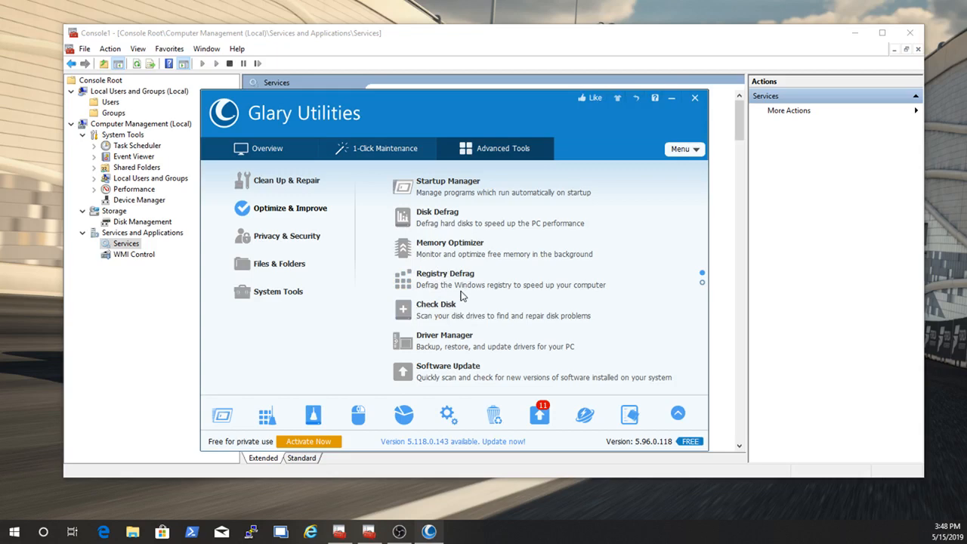
left_click(274, 295)
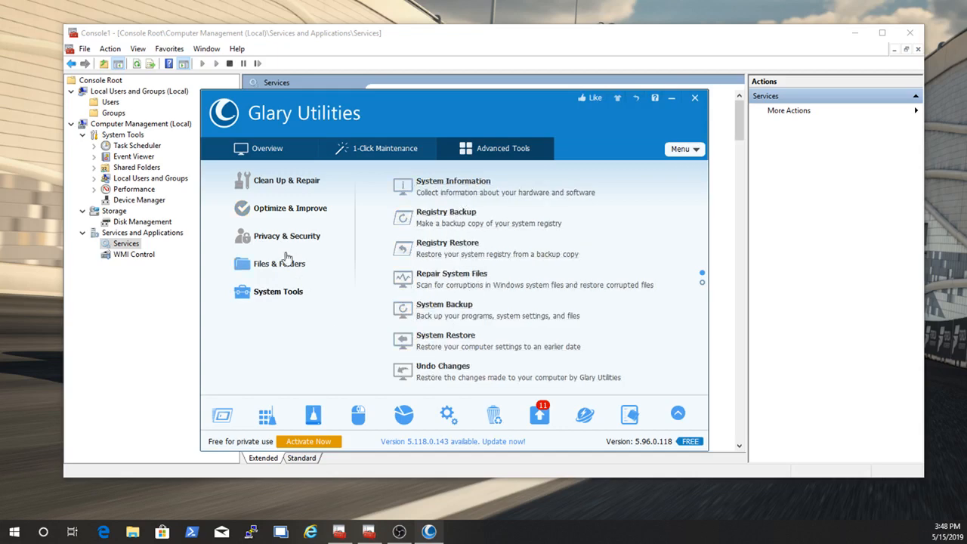
left_click(296, 208)
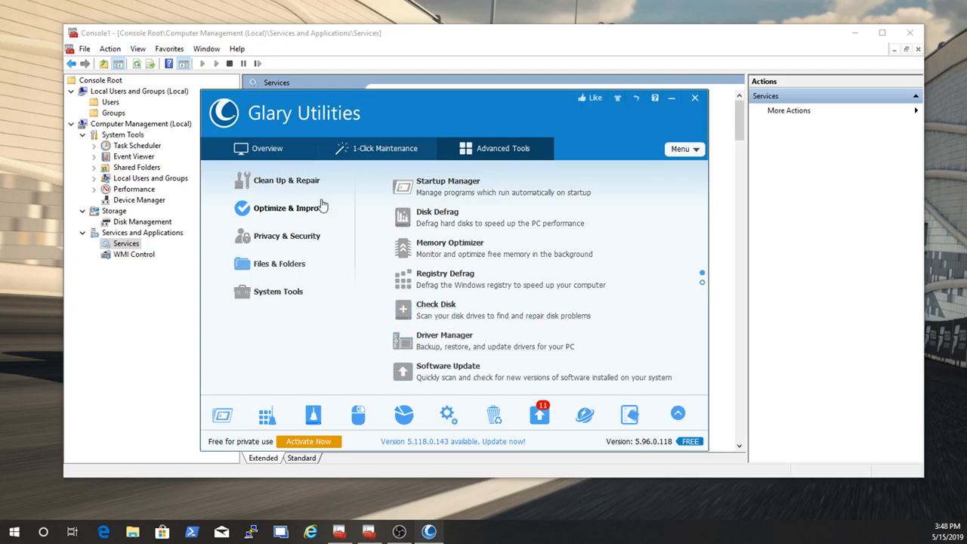
Open Uninstall Manager from the Clean Up & Repair category, look through the installed programs and close it.
left_click(291, 182)
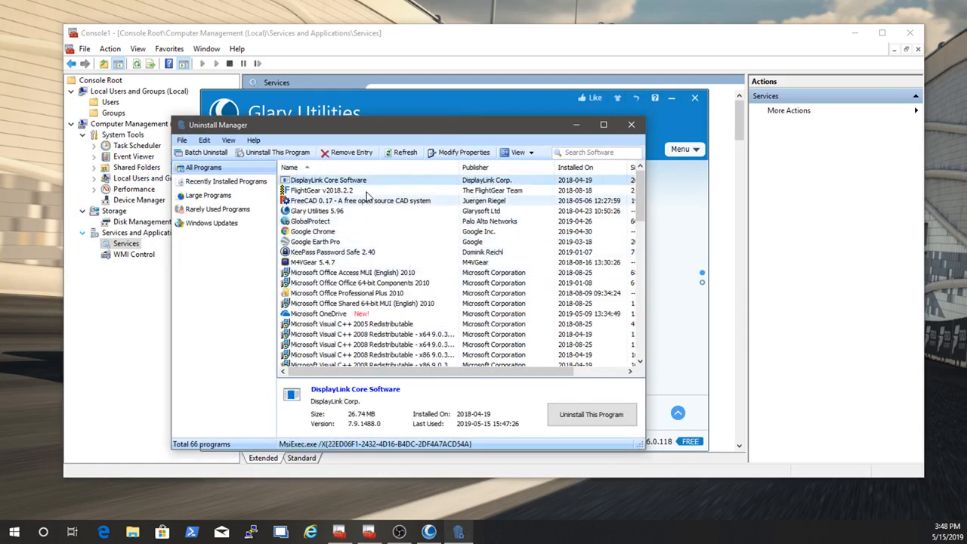
scroll(382, 312, "down", 3)
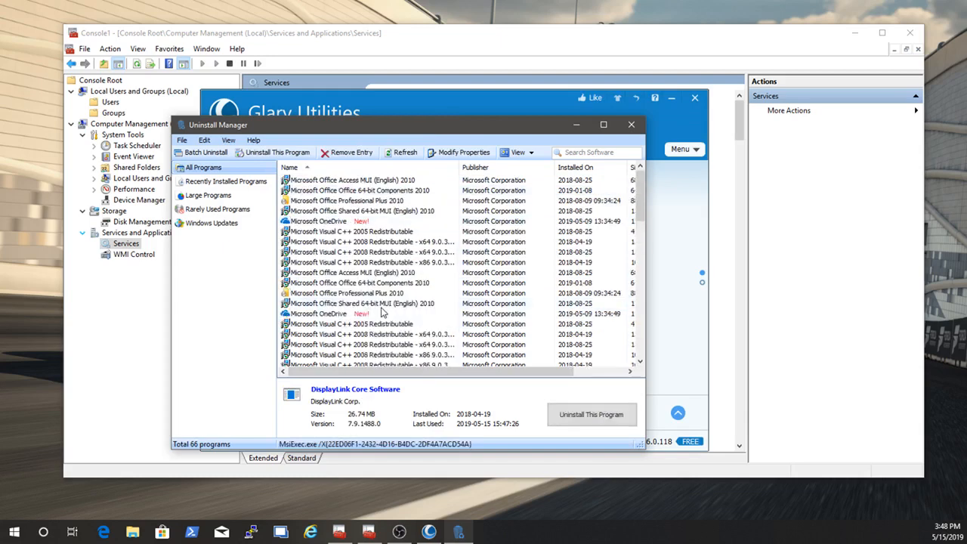
scroll(384, 310, "up", 3)
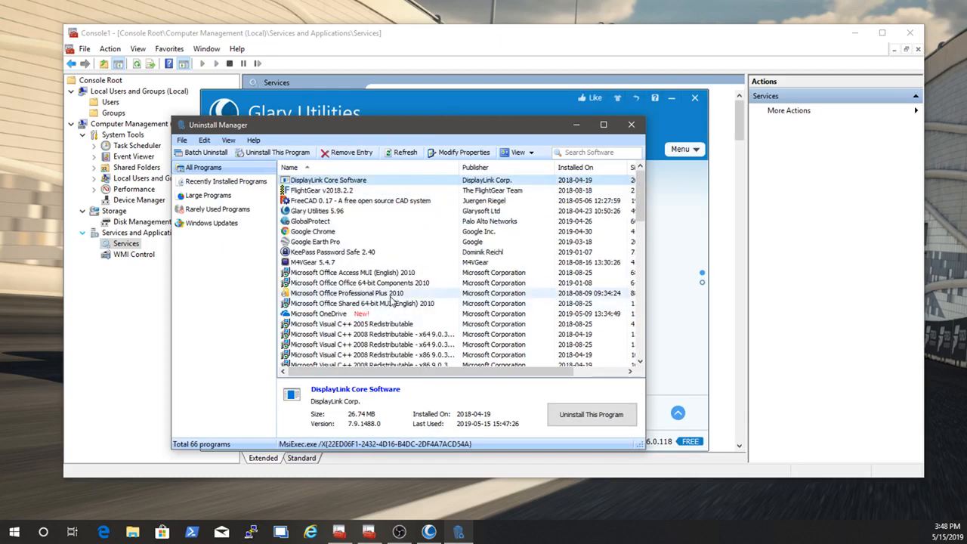
left_click(631, 124)
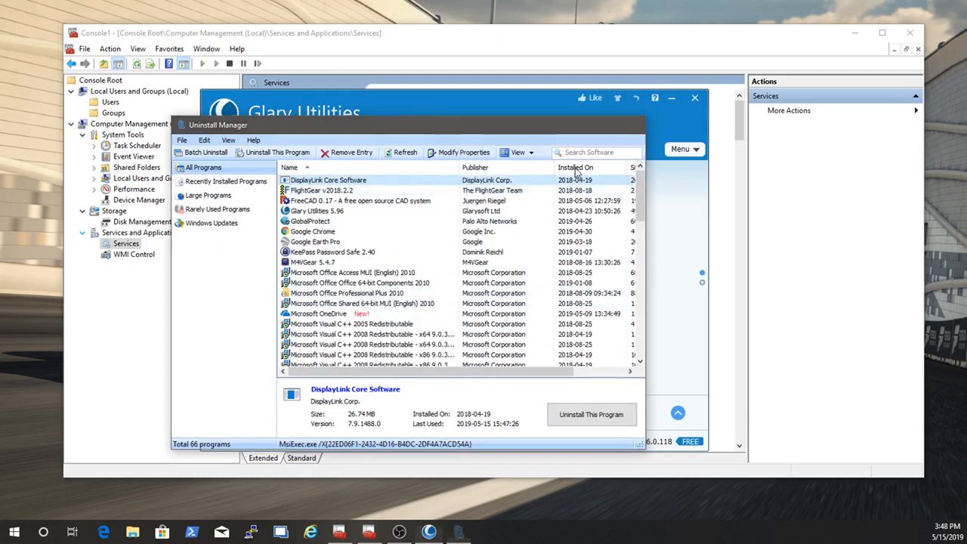